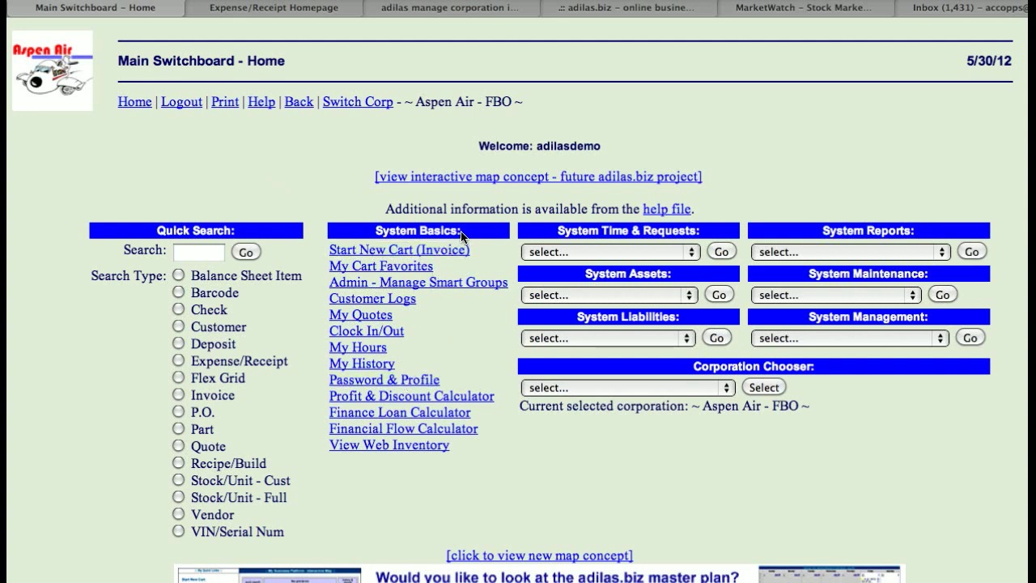
Step: Open the Password & Profile page and examine its username and password fields
{"action": "left_click", "coordinate": [405, 381]}
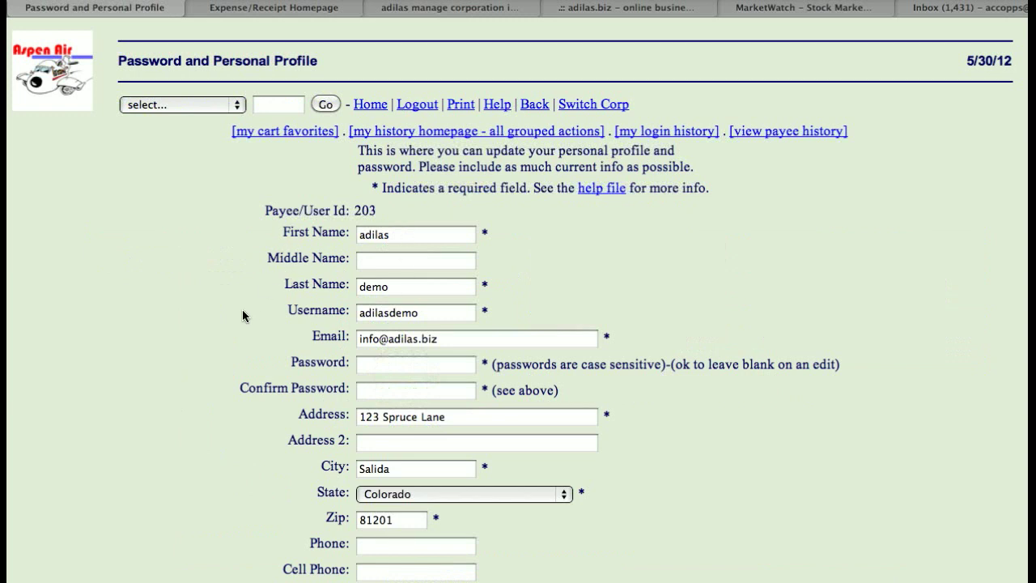
{"action": "scroll", "coordinate": [242, 309], "scroll_direction": "down", "scroll_amount": 2}
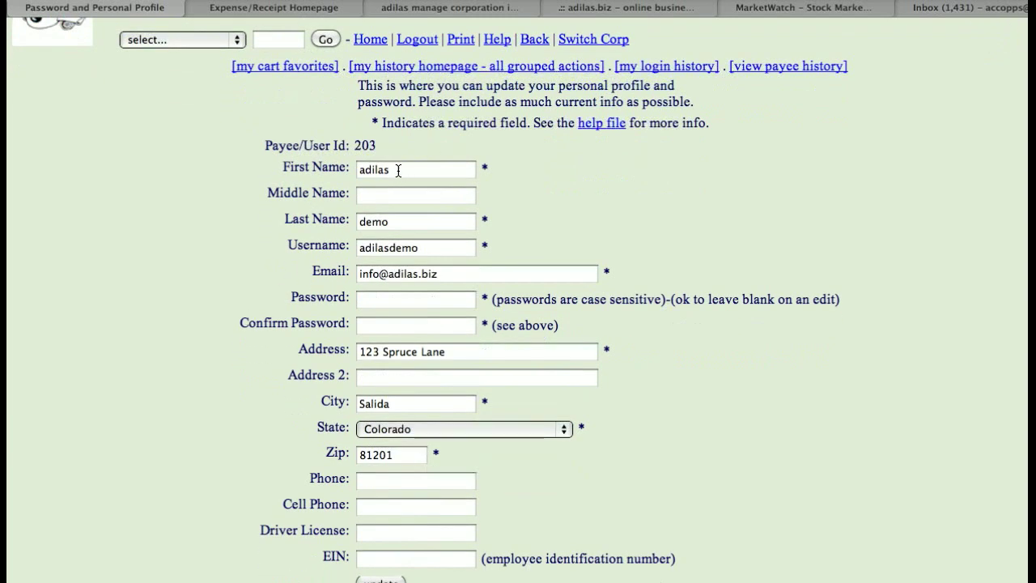
{"action": "left_click", "coordinate": [429, 248]}
{"action": "left_click", "coordinate": [451, 298]}
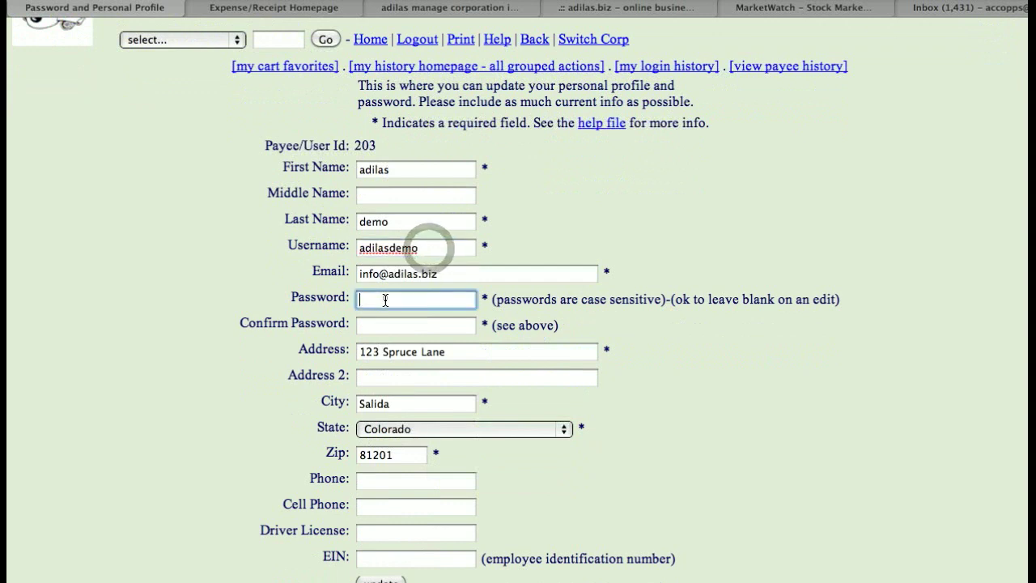
{"action": "left_click", "coordinate": [428, 247]}
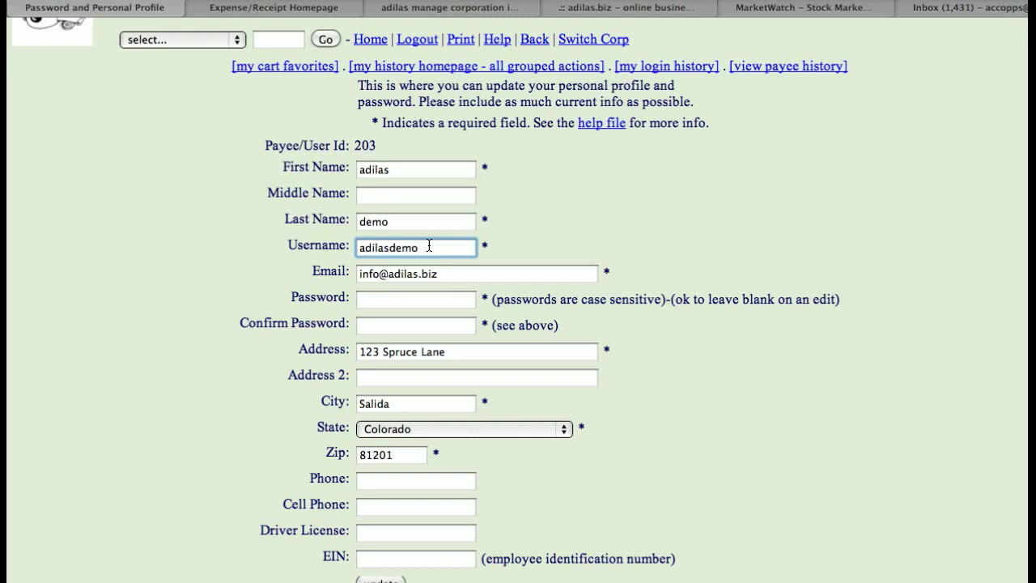
{"action": "left_click", "coordinate": [370, 298]}
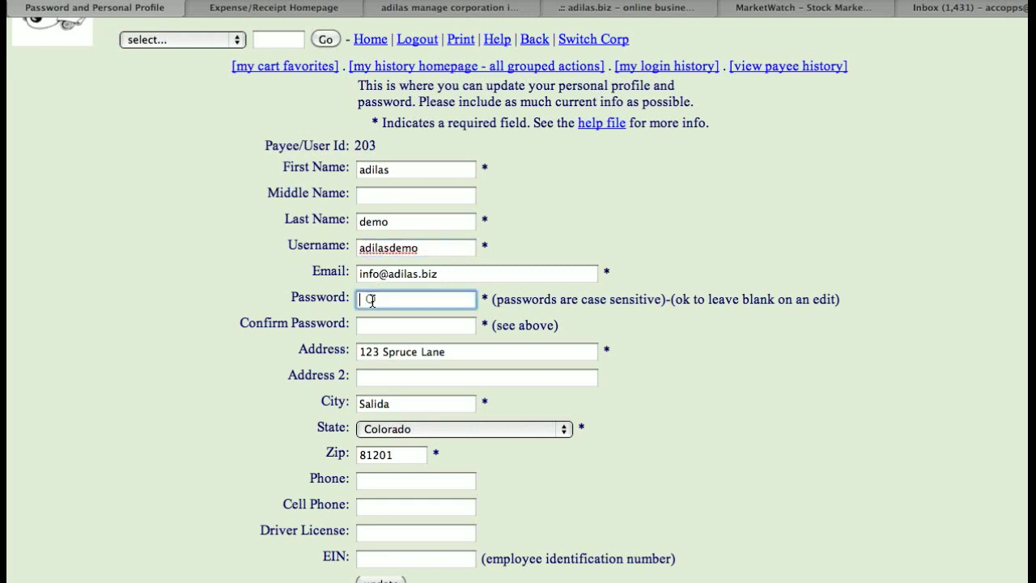
Step: Review the remaining personal profile fields down to the update option and return to the main switchboard
{"action": "left_click", "coordinate": [206, 359]}
{"action": "scroll", "coordinate": [206, 359], "scroll_direction": "down", "scroll_amount": 3}
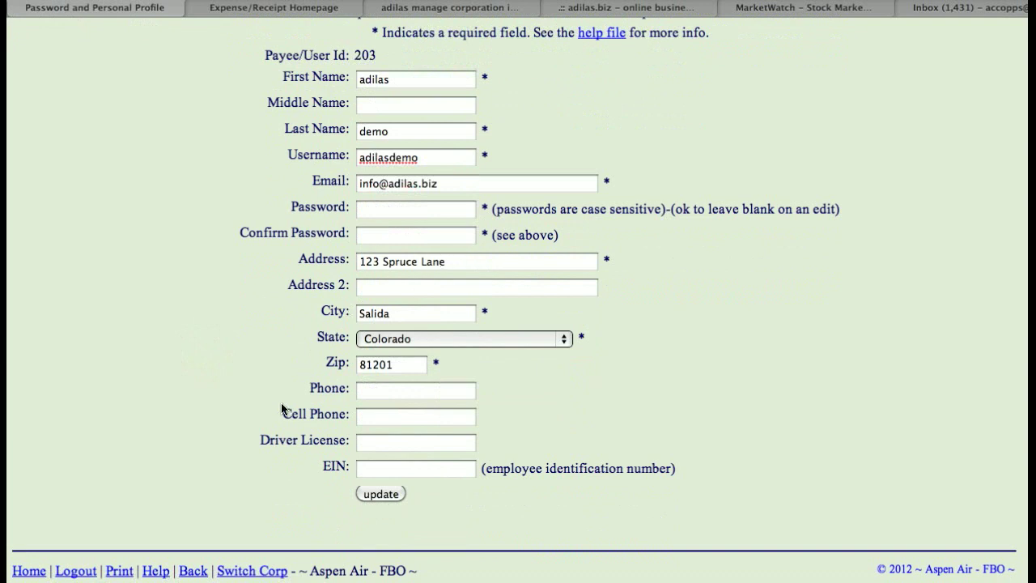
{"action": "left_click", "coordinate": [206, 338]}
{"action": "scroll", "coordinate": [208, 340], "scroll_direction": "up", "scroll_amount": 2}
{"action": "scroll", "coordinate": [208, 339], "scroll_direction": "up", "scroll_amount": 2}
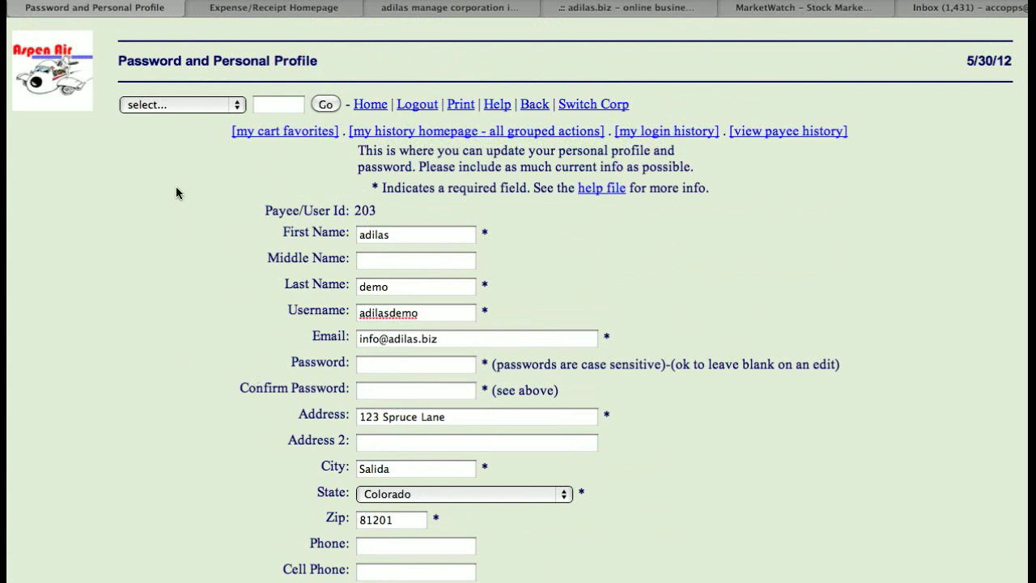
{"action": "left_click", "coordinate": [54, 84]}
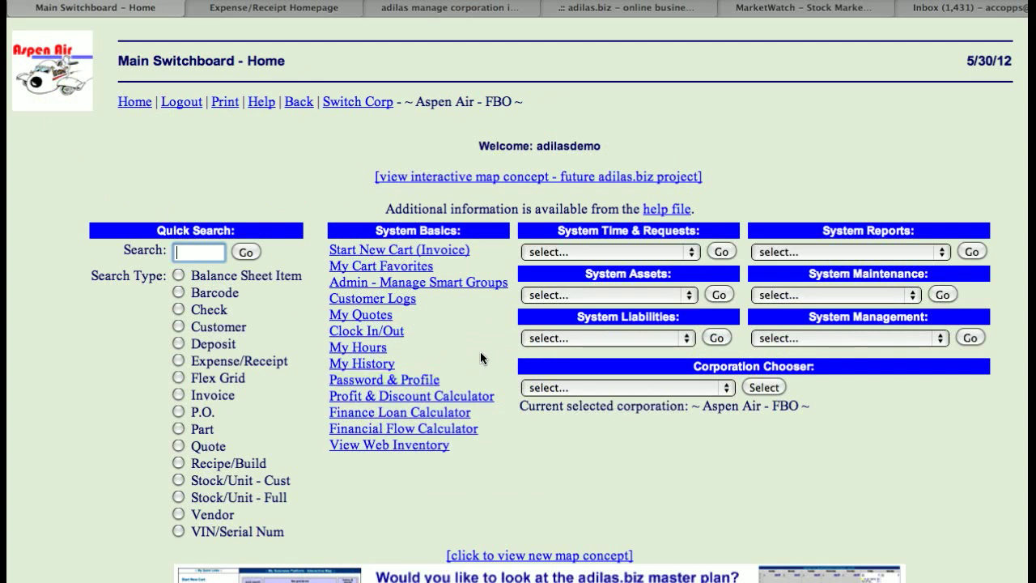
Step: Open Add/Edit Payees & Permissions from System Management and open the first active payee's record
{"action": "left_click", "coordinate": [844, 343]}
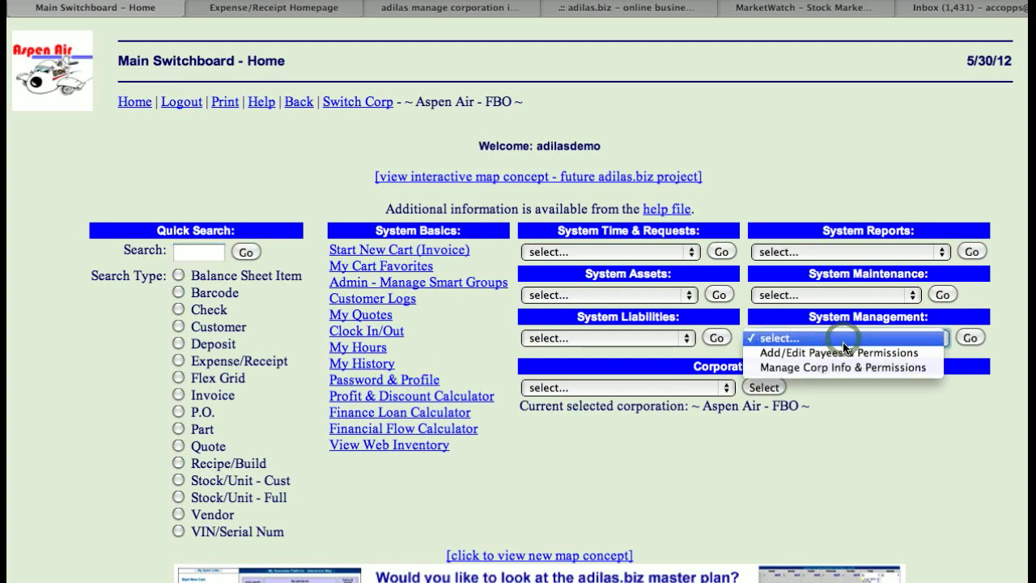
{"action": "left_click", "coordinate": [854, 354]}
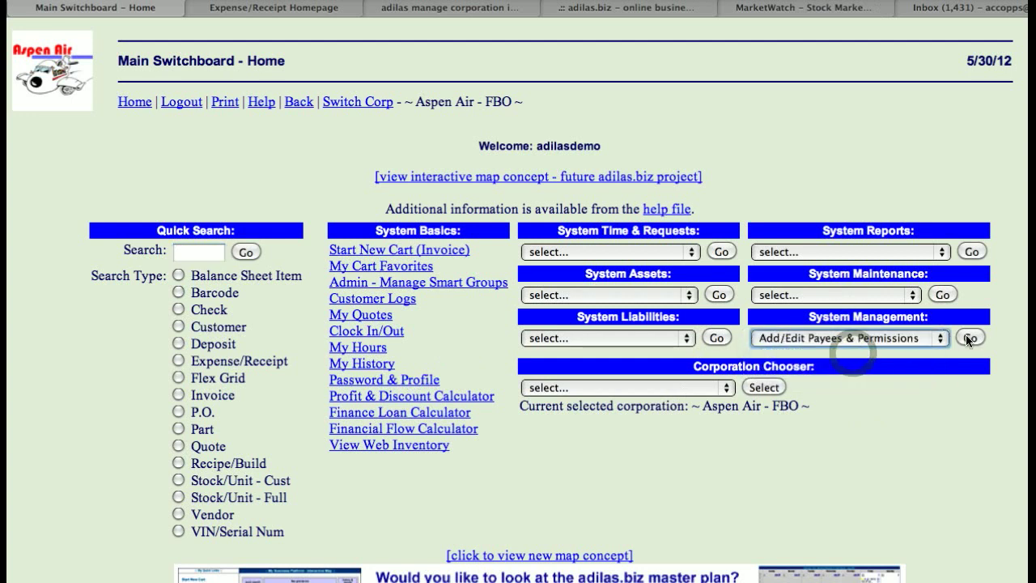
{"action": "left_click", "coordinate": [967, 339]}
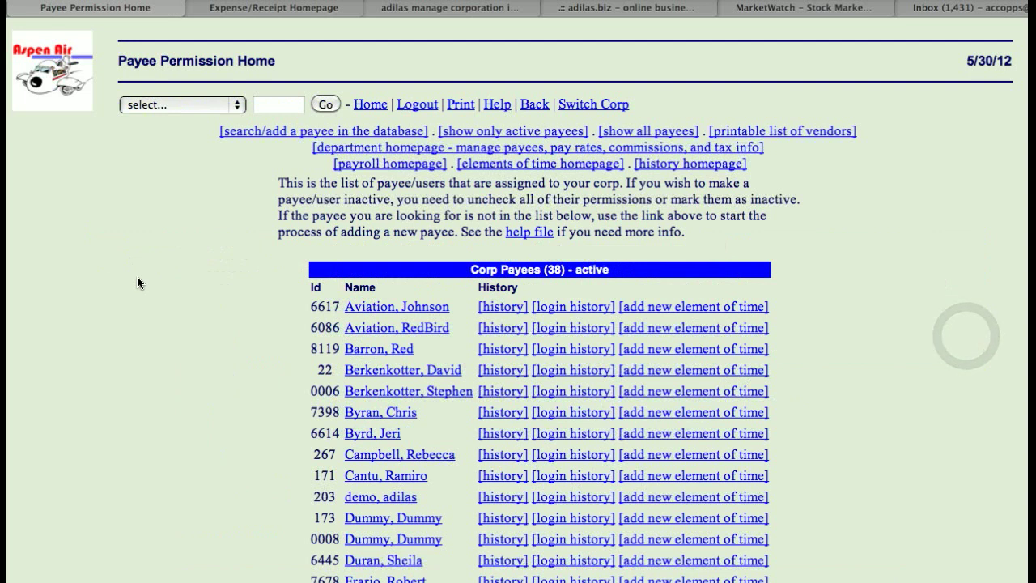
{"action": "scroll", "coordinate": [138, 281], "scroll_direction": "down", "scroll_amount": 5}
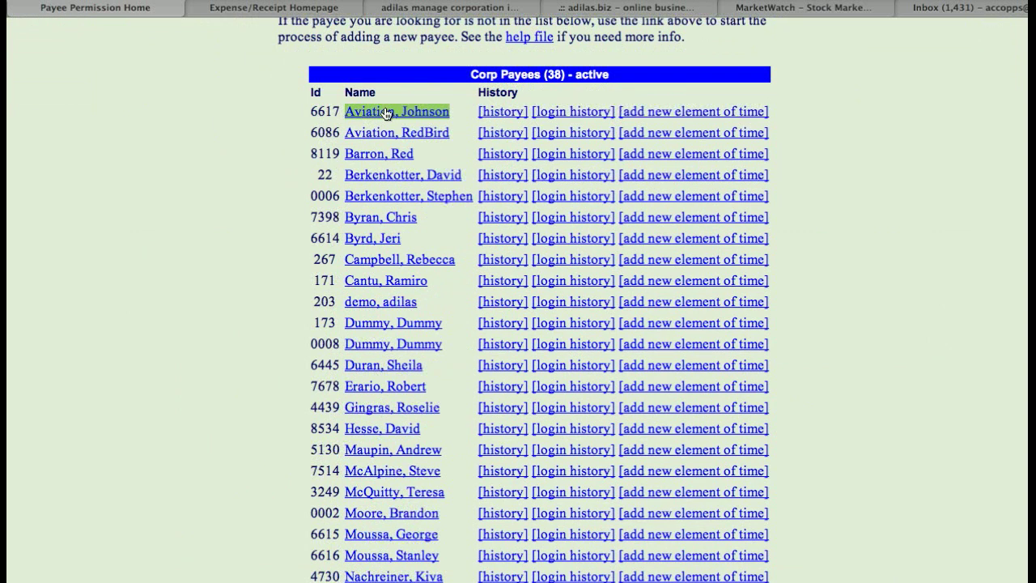
{"action": "left_click", "coordinate": [386, 111]}
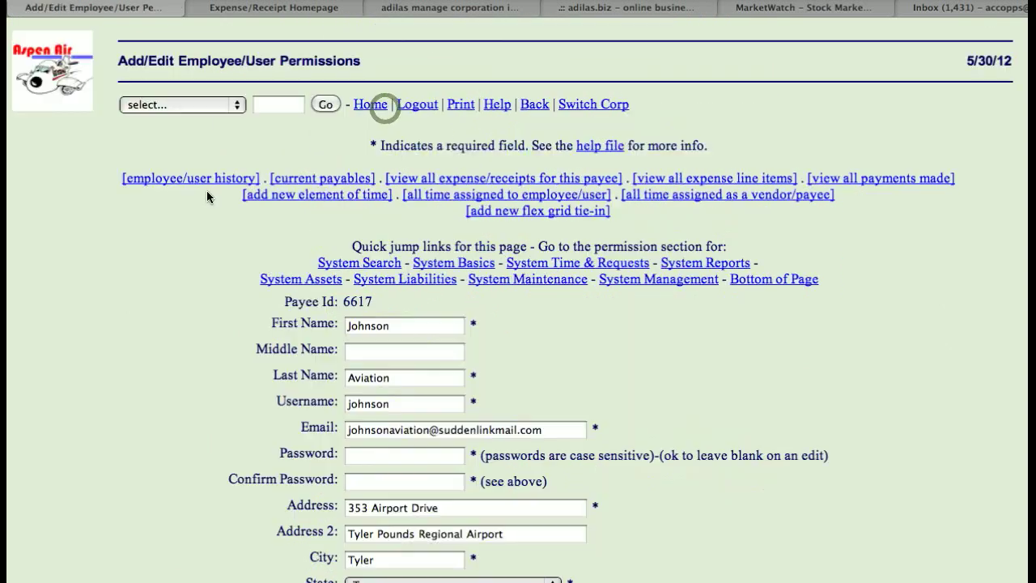
Step: Examine the payee's username and password fields, then return to the main switchboard without editing them
{"action": "scroll", "coordinate": [141, 287], "scroll_direction": "down", "scroll_amount": 6}
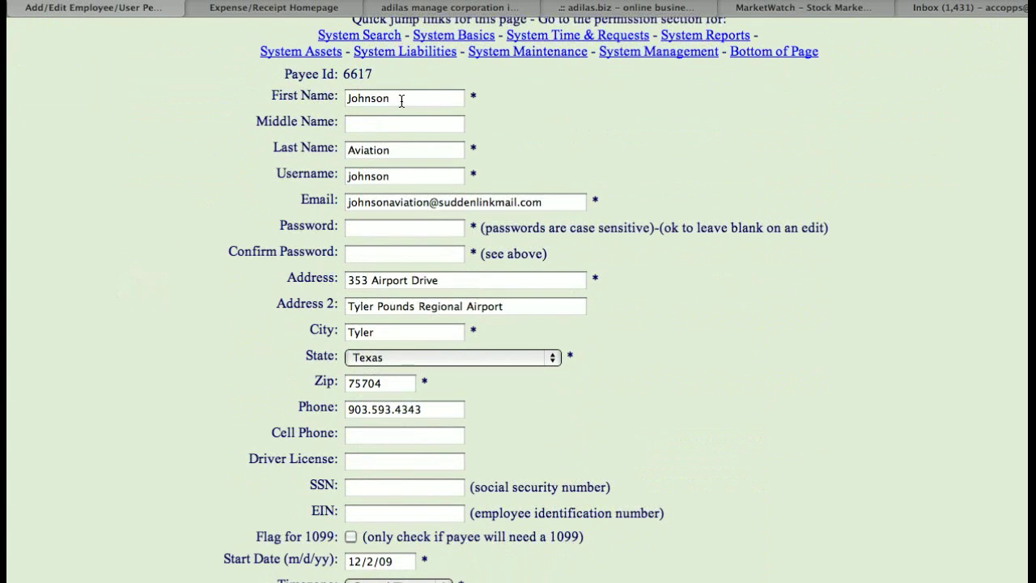
{"action": "left_click", "coordinate": [361, 228]}
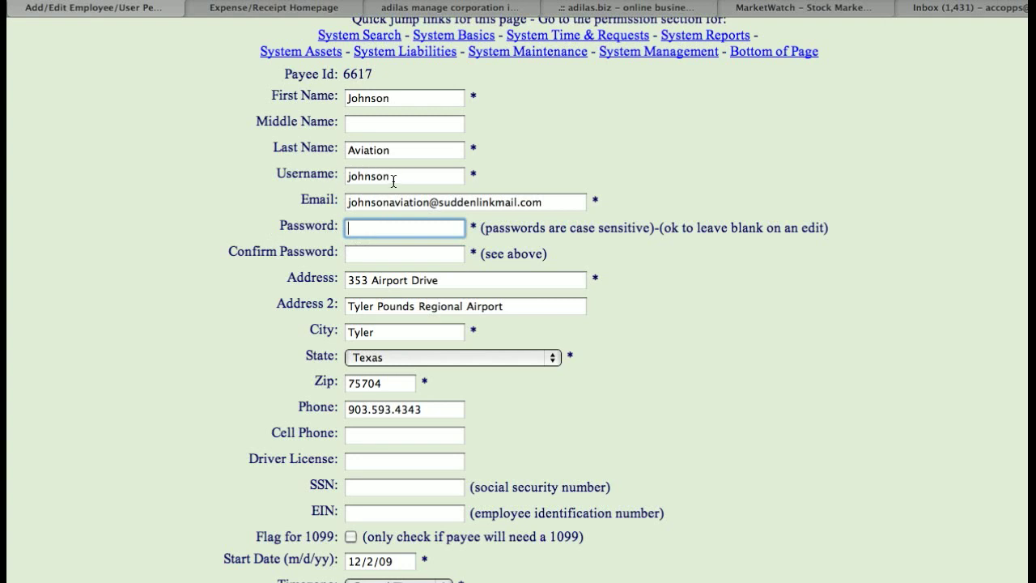
{"action": "left_click", "coordinate": [145, 252]}
{"action": "scroll", "coordinate": [145, 252], "scroll_direction": "up", "scroll_amount": 2}
{"action": "scroll", "coordinate": [146, 253], "scroll_direction": "up", "scroll_amount": 3}
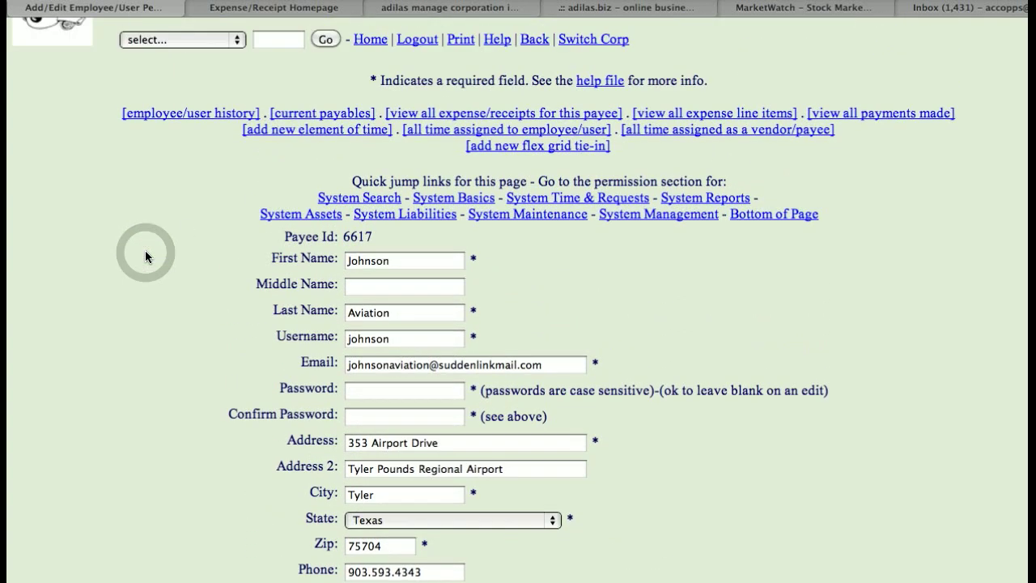
{"action": "left_click", "coordinate": [53, 80]}
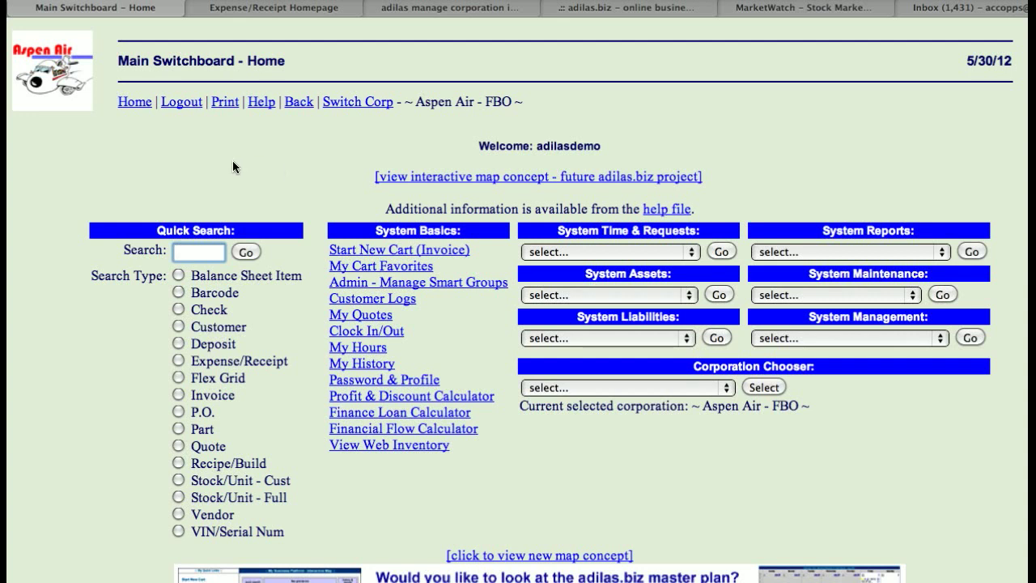
Step: Open the main switchboard's help file and highlight the login reset page address for locked-out users
{"action": "left_click", "coordinate": [261, 102]}
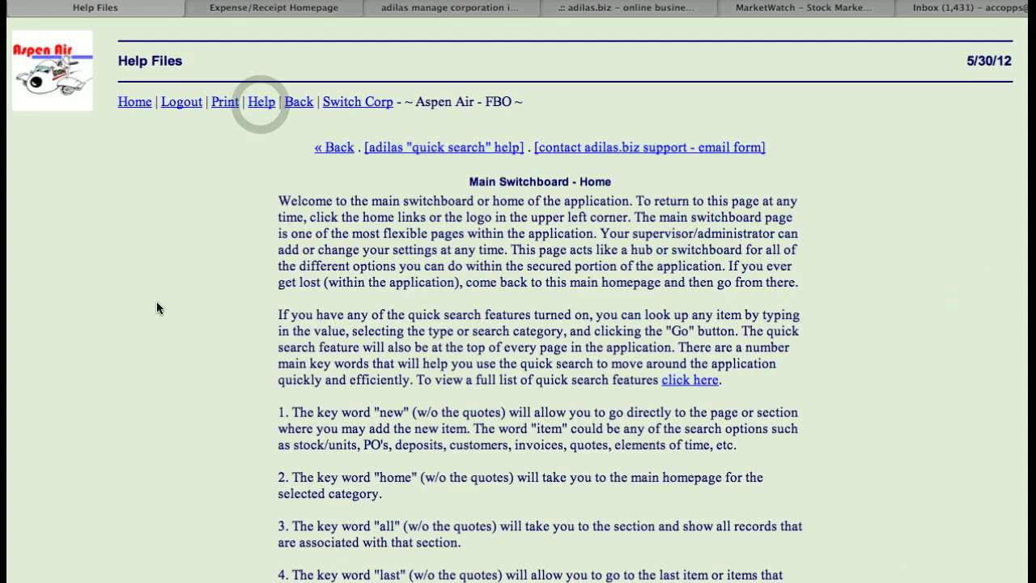
{"action": "scroll", "coordinate": [157, 305], "scroll_direction": "down", "scroll_amount": 1}
{"action": "scroll", "coordinate": [157, 305], "scroll_direction": "down", "scroll_amount": 10}
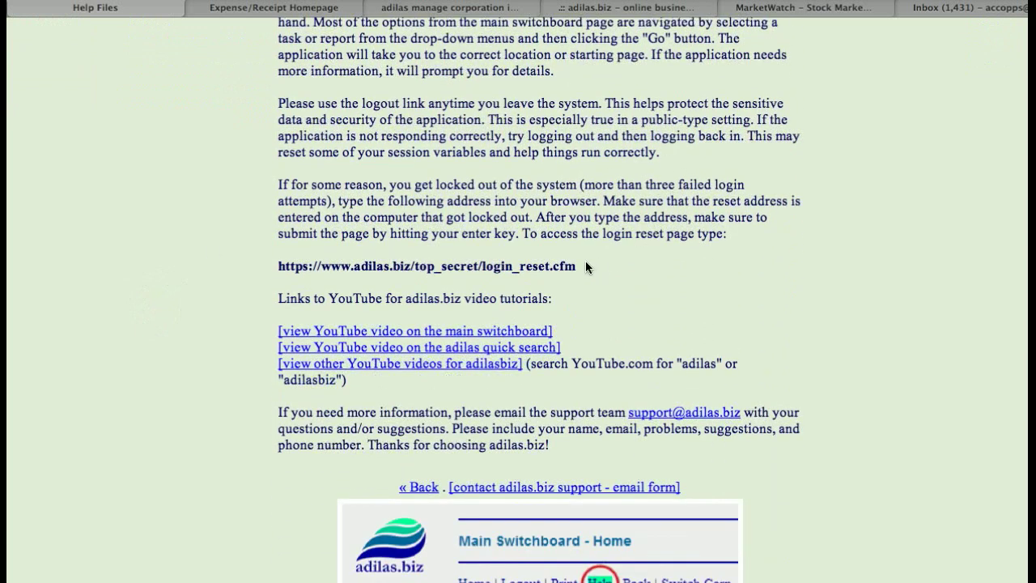
{"action": "left_click_drag", "start_coordinate": [583, 266], "coordinate": [278, 270]}
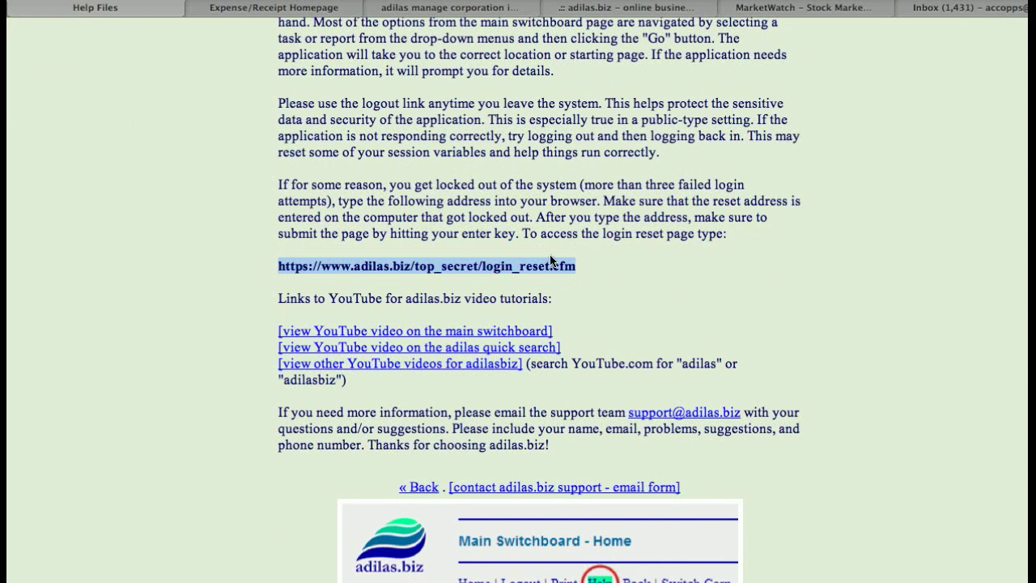
{"action": "left_click", "coordinate": [581, 264]}
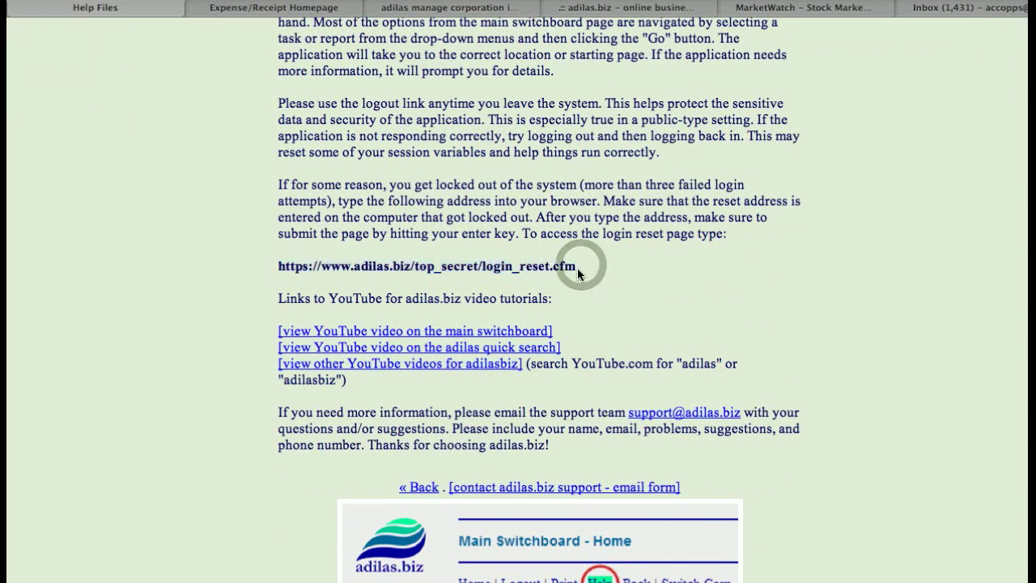
Step: Highlight the login_reset.cfm part of the reset address and return to the main switchboard
{"action": "left_click_drag", "start_coordinate": [577, 268], "coordinate": [571, 271]}
{"action": "left_click", "coordinate": [572, 270]}
{"action": "left_click_drag", "start_coordinate": [482, 265], "coordinate": [579, 265]}
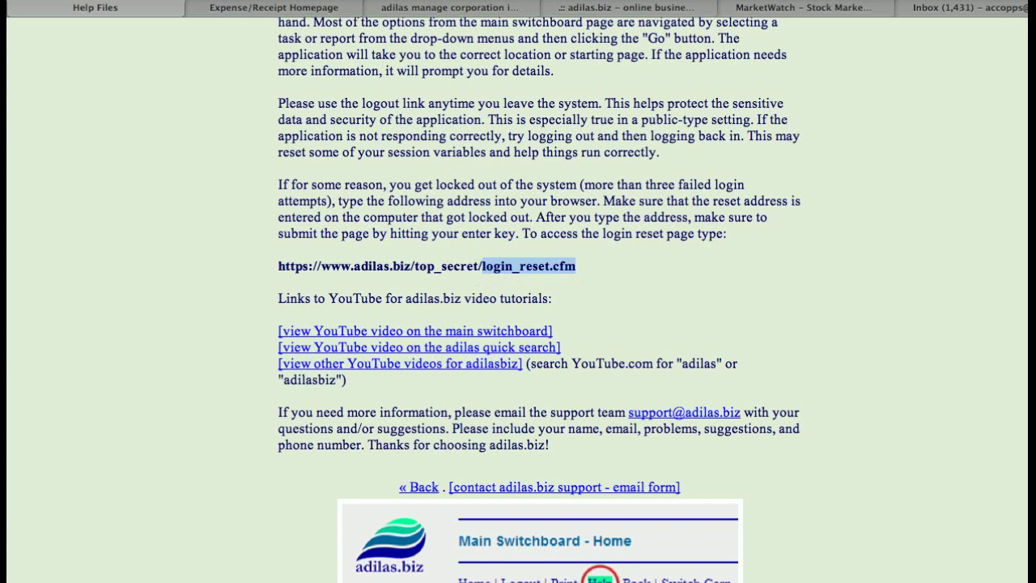
{"action": "scroll", "coordinate": [538, 298], "scroll_direction": "up", "scroll_amount": 10}
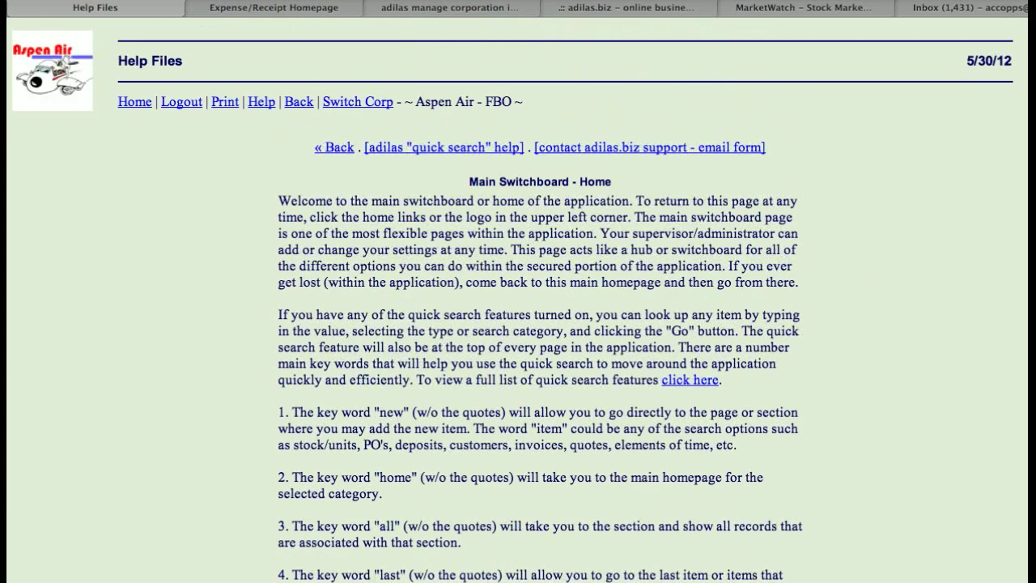
{"action": "left_click", "coordinate": [34, 68]}
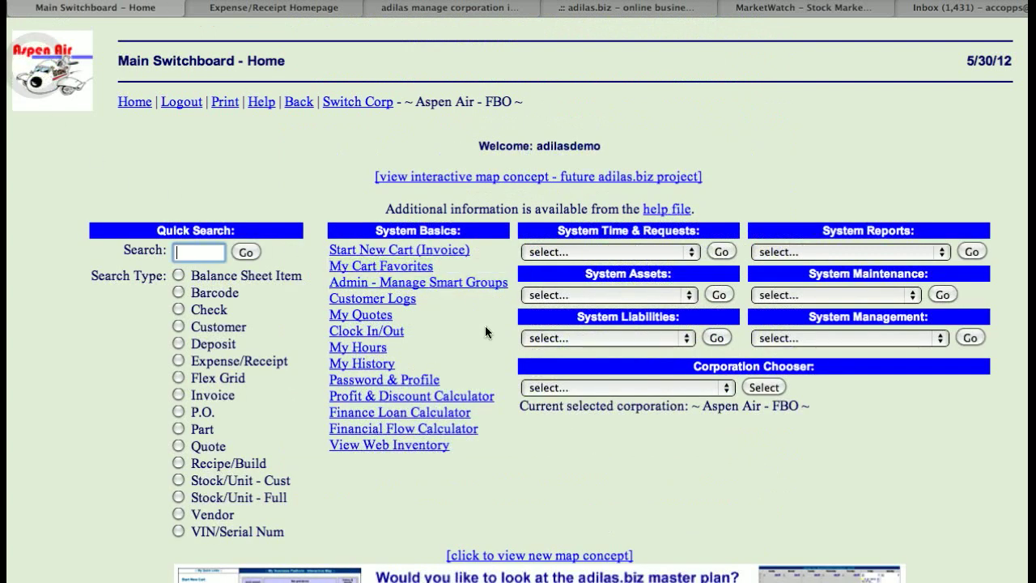
Step: Select Add/Edit Payees & Permissions under System Management without opening its page
{"action": "left_click", "coordinate": [839, 335]}
{"action": "left_click", "coordinate": [846, 355]}
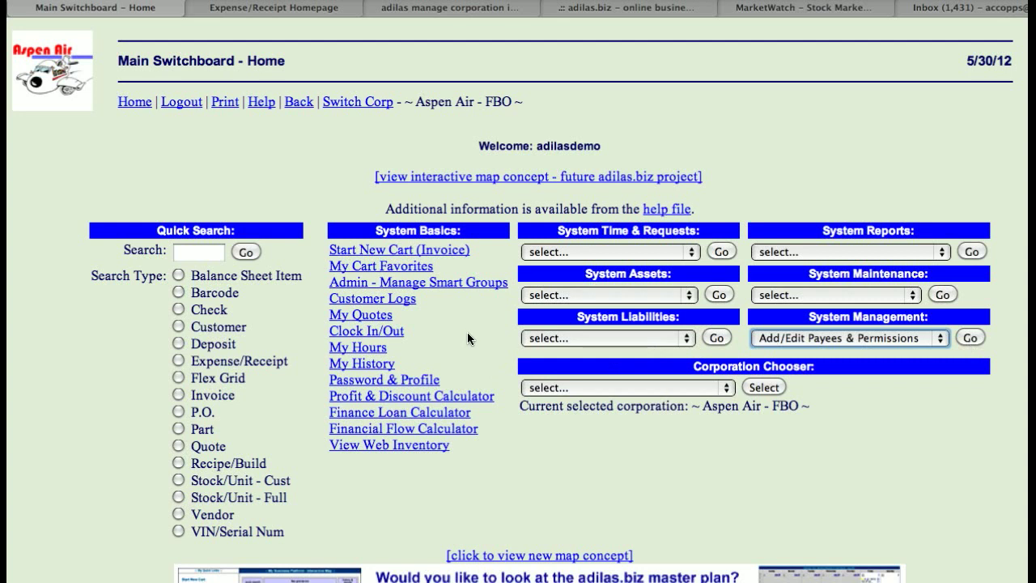
{"action": "left_click", "coordinate": [304, 154]}
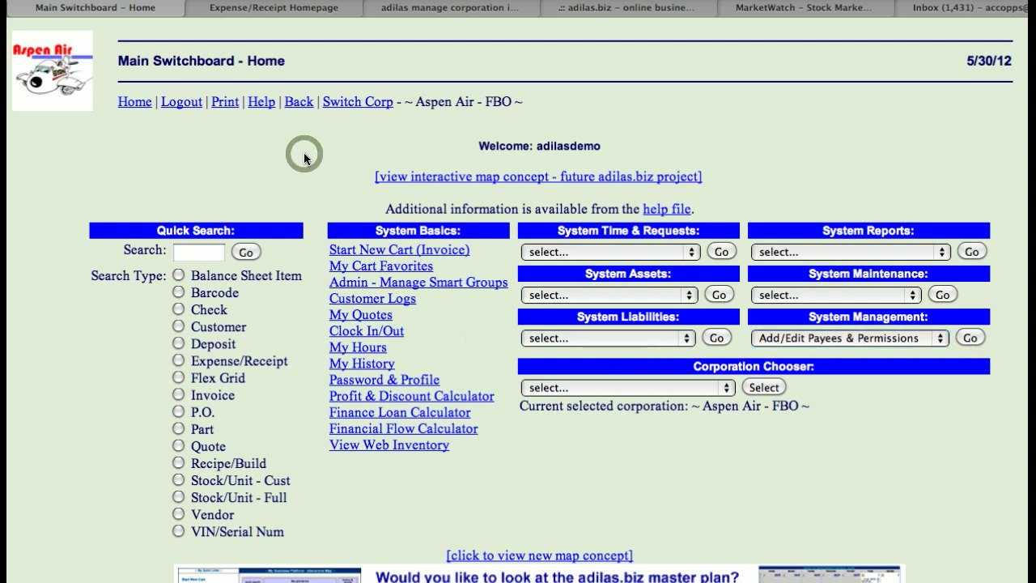